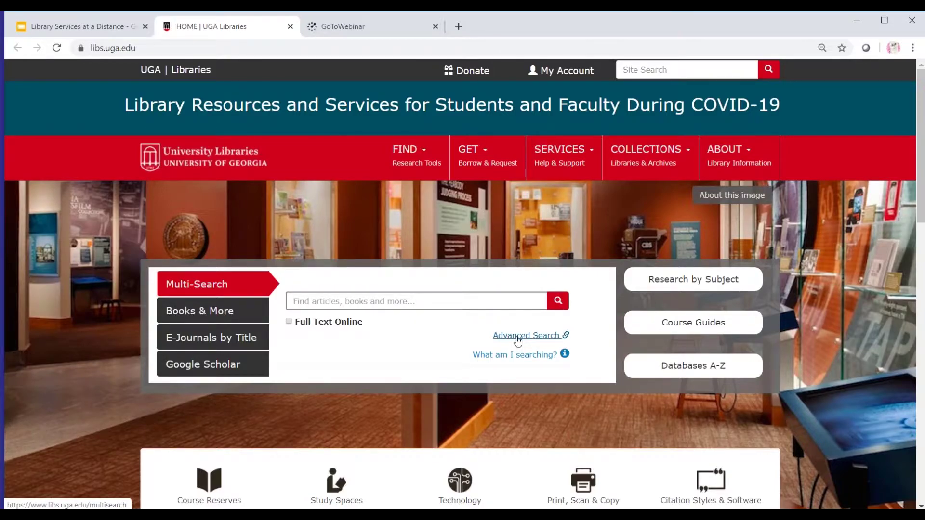
# Step: Open the Multi-Search advanced search from the library homepage and log in for full access through the MyID single sign-on
pyautogui.click(518, 342)
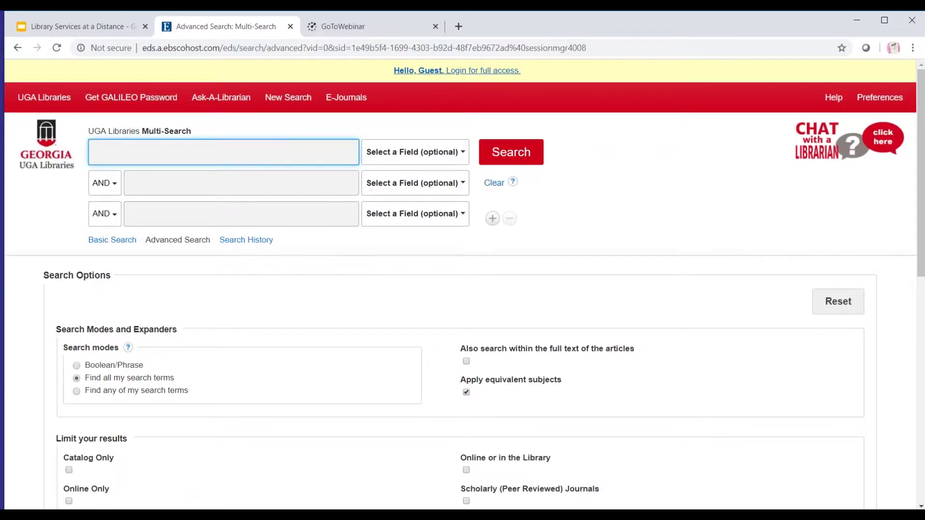
pyautogui.click(434, 75)
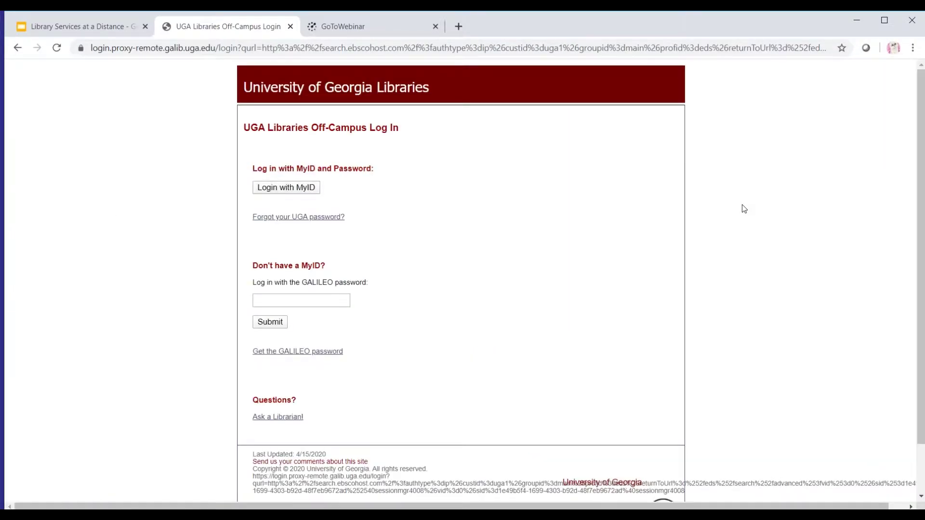
pyautogui.click(276, 188)
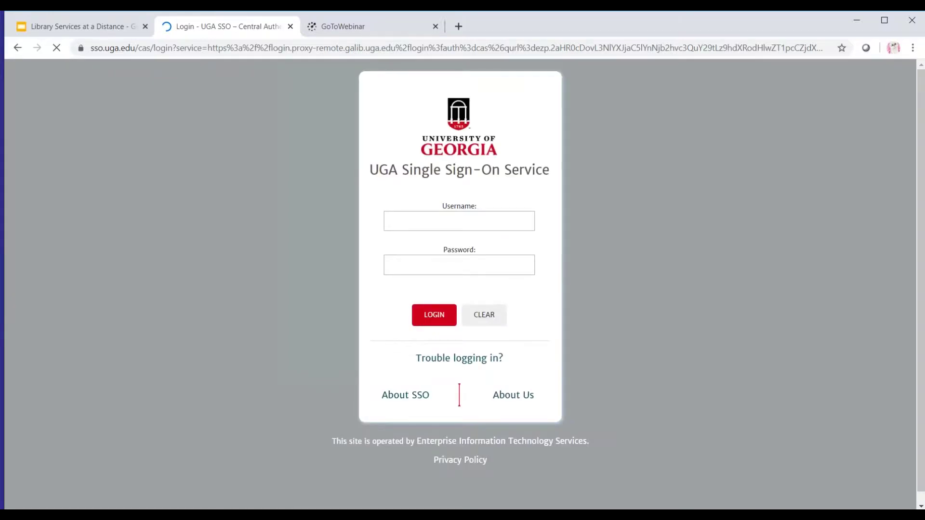
pyautogui.click(413, 316)
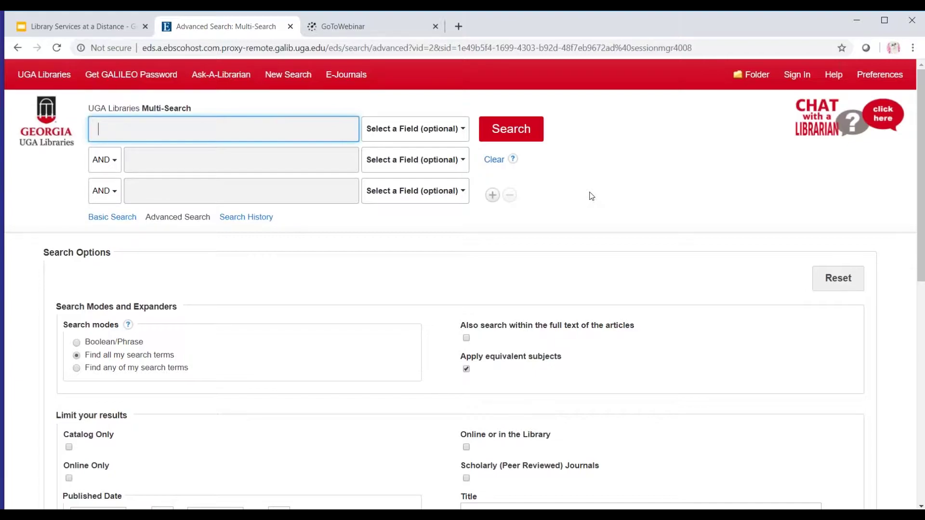
# Step: Run an advanced search combining "honeybees" AND "colony collapse disorder"
pyautogui.write('honey')
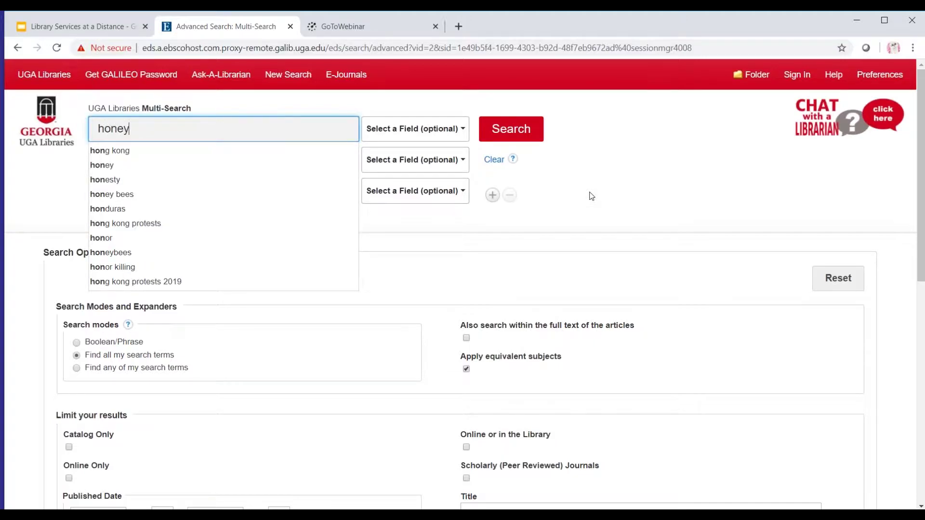
pyautogui.write('bees')
pyautogui.press('Tab')
pyautogui.press('Tab')
pyautogui.press('Tab')
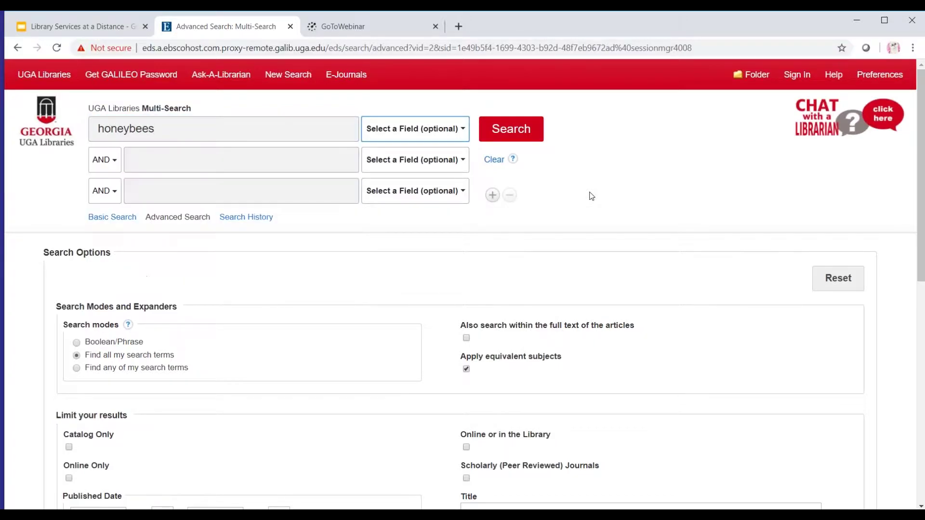
pyautogui.write('colon')
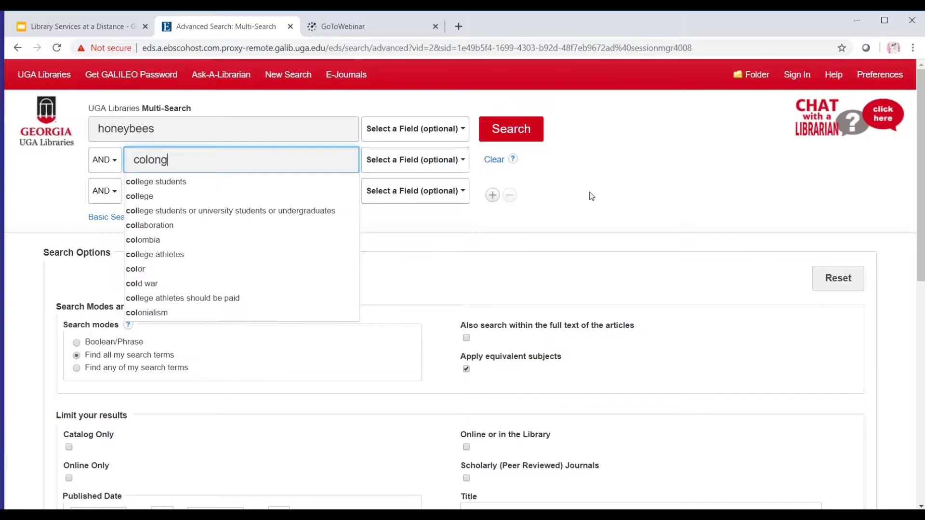
pyautogui.write('y')
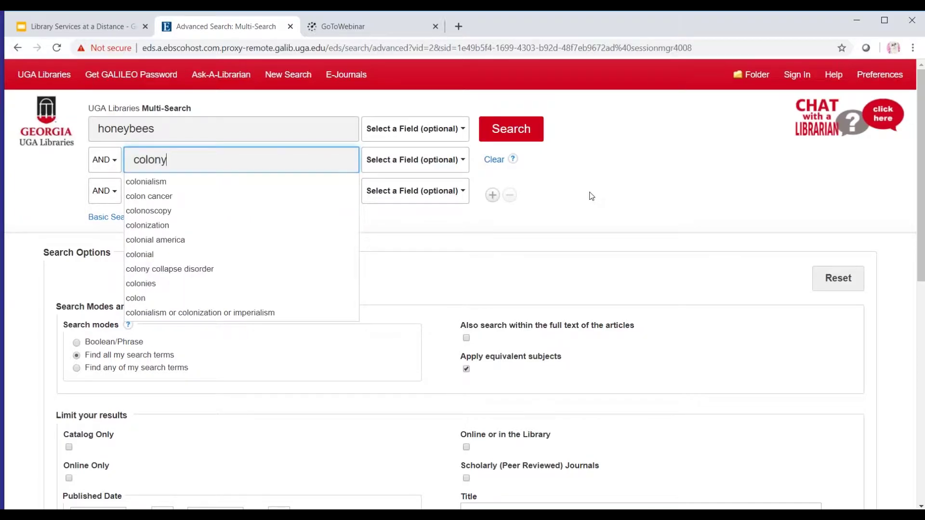
pyautogui.write(' coll')
pyautogui.press('Down')
pyautogui.press('Return')
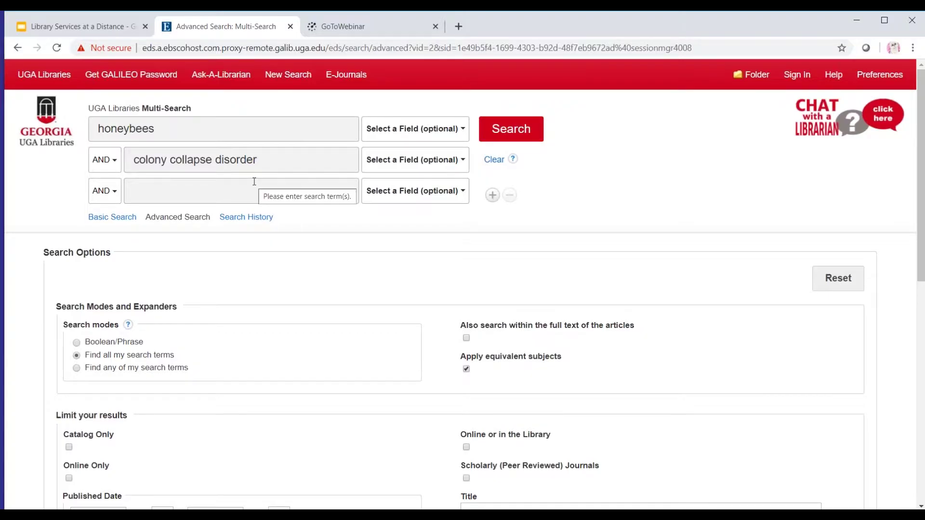
pyautogui.click(501, 131)
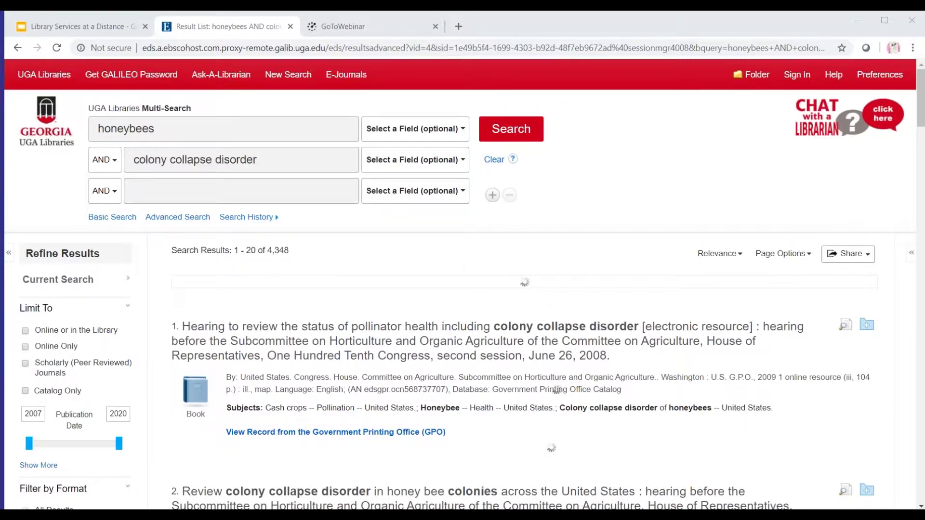
# Step: Review the full list of format filters for the results, and close it without applying any format
pyautogui.scroll(-2, 135, 336)
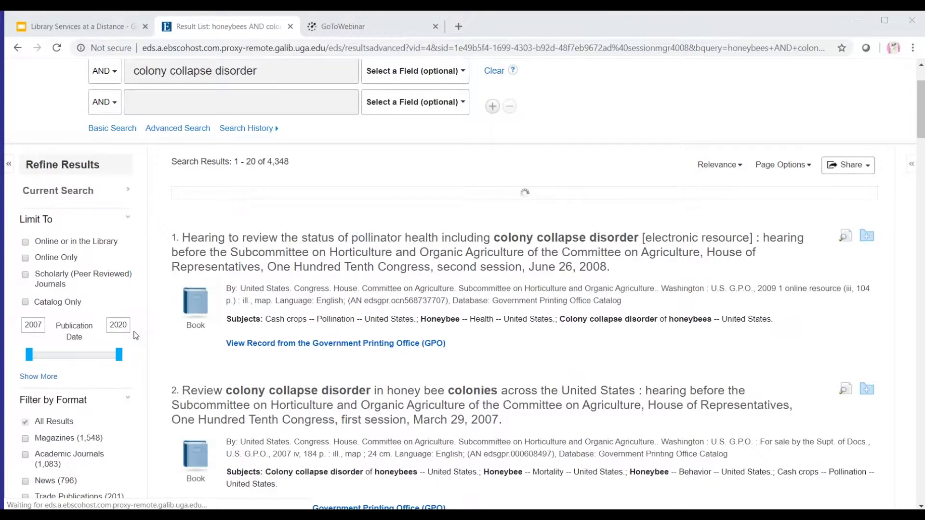
pyautogui.scroll(-4, 135, 336)
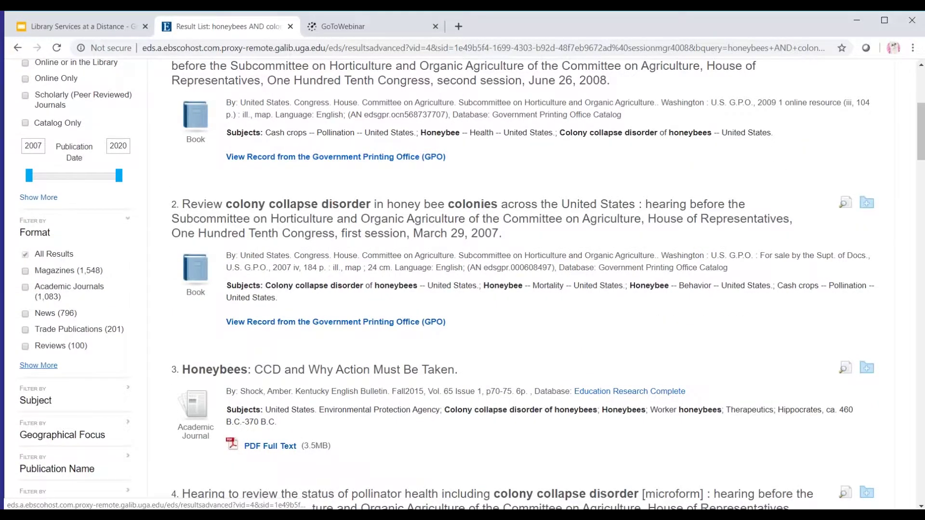
pyautogui.click(38, 365)
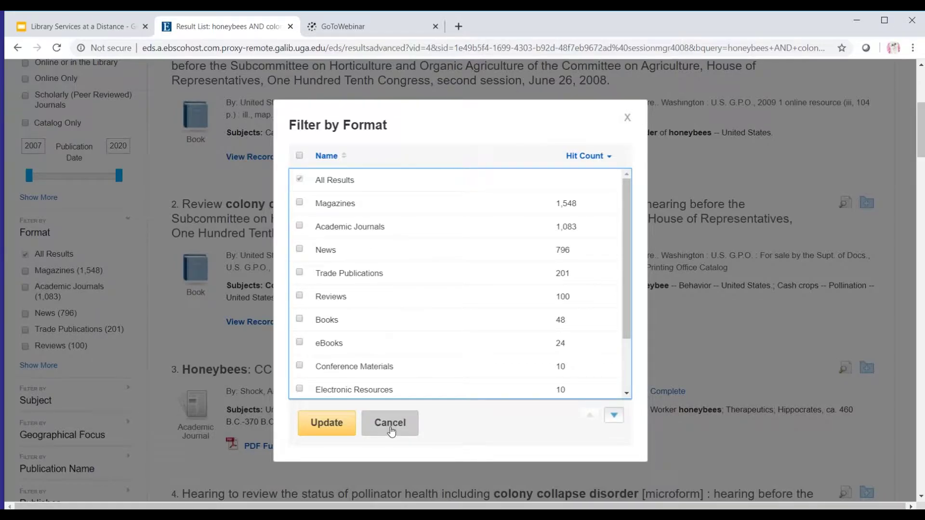
pyautogui.click(391, 431)
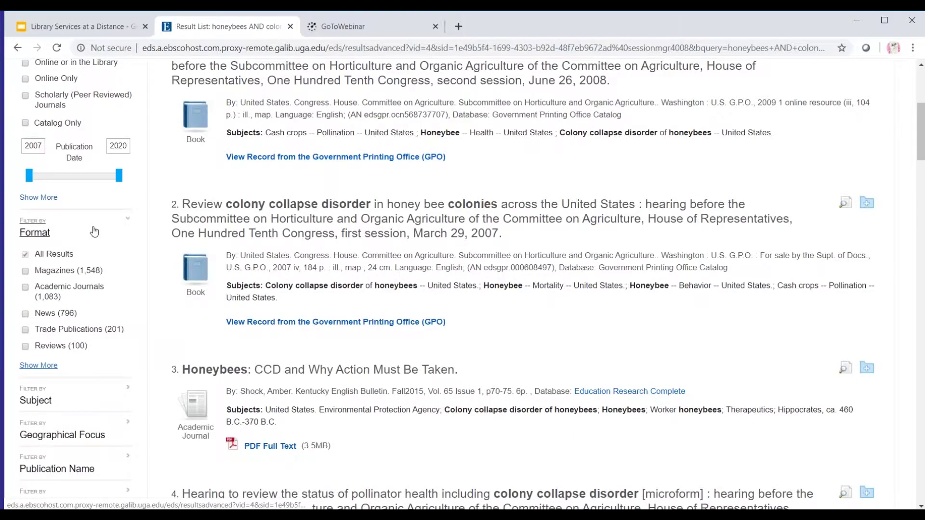
# Step: Limit the search results to Scholarly (Peer Reviewed) Journals
pyautogui.scroll(2, 94, 232)
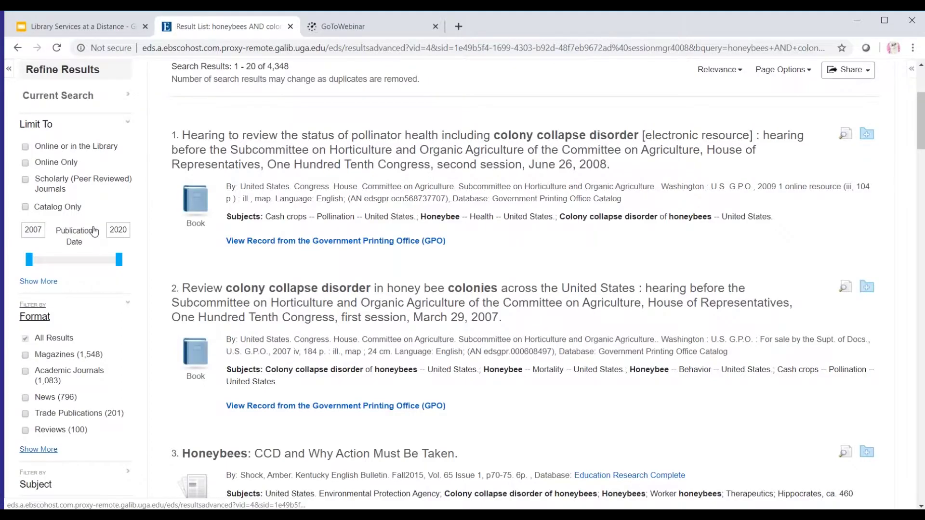
pyautogui.scroll(3, 94, 232)
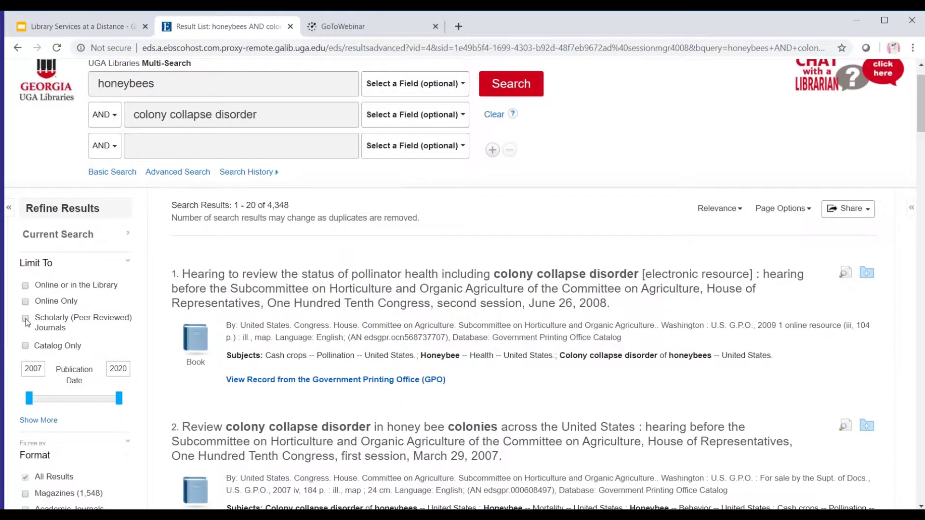
pyautogui.click(25, 319)
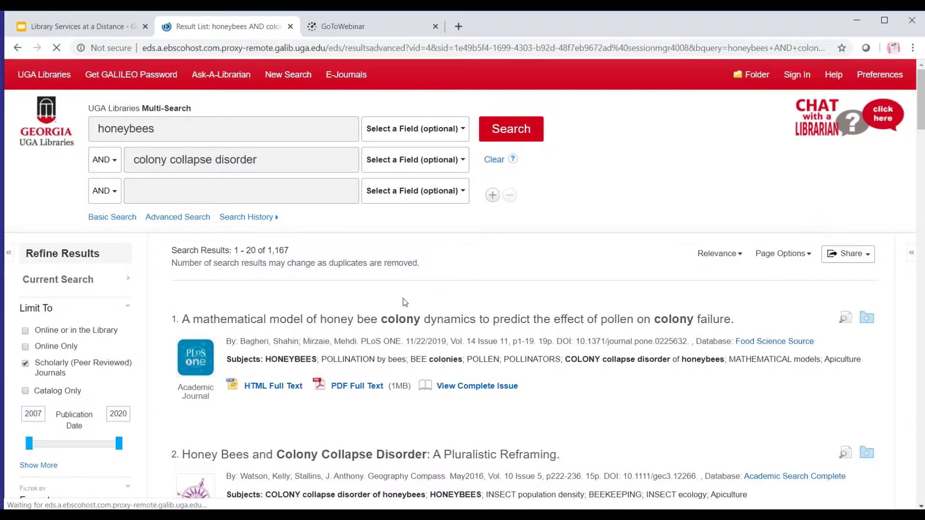
# Step: Open the record for "A mathematical model of honey bee colony dynamics" and examine its subject terms, abstract and publication details
pyautogui.scroll(-2, 405, 302)
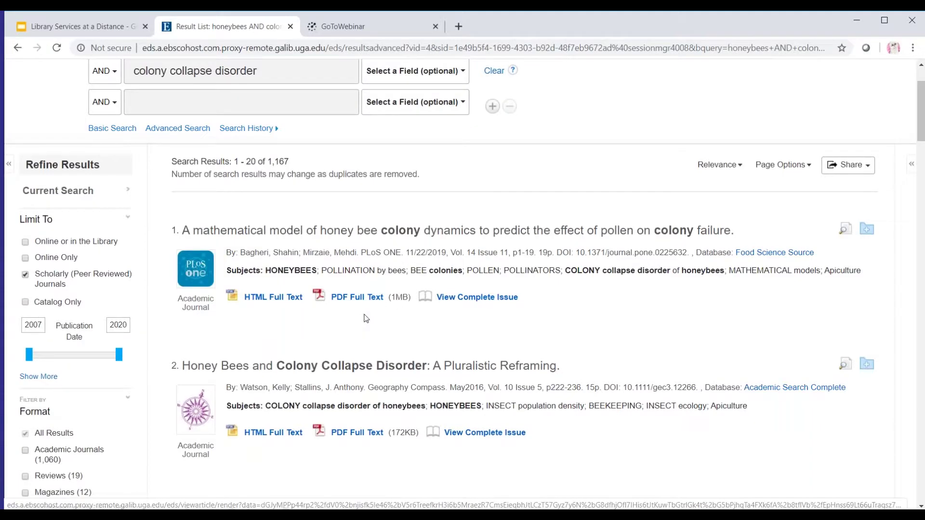
pyautogui.click(357, 233)
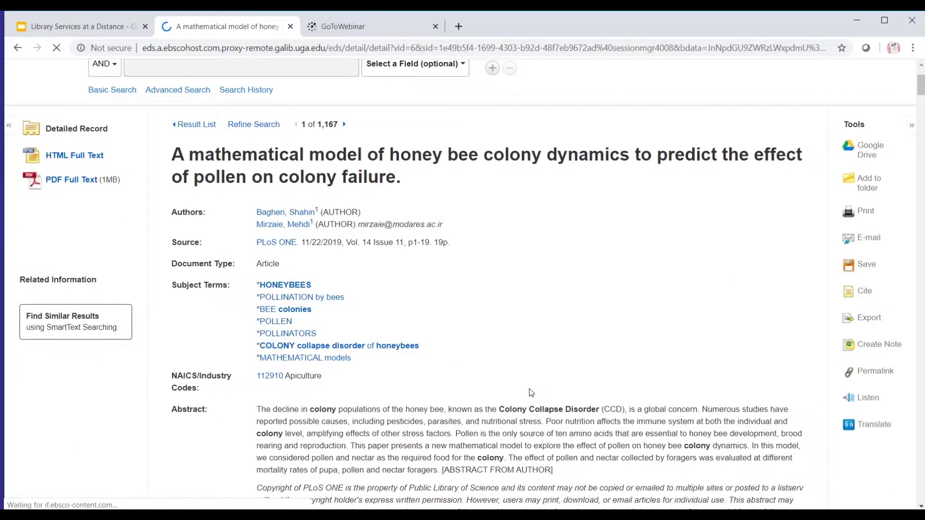
pyautogui.scroll(-1, 530, 393)
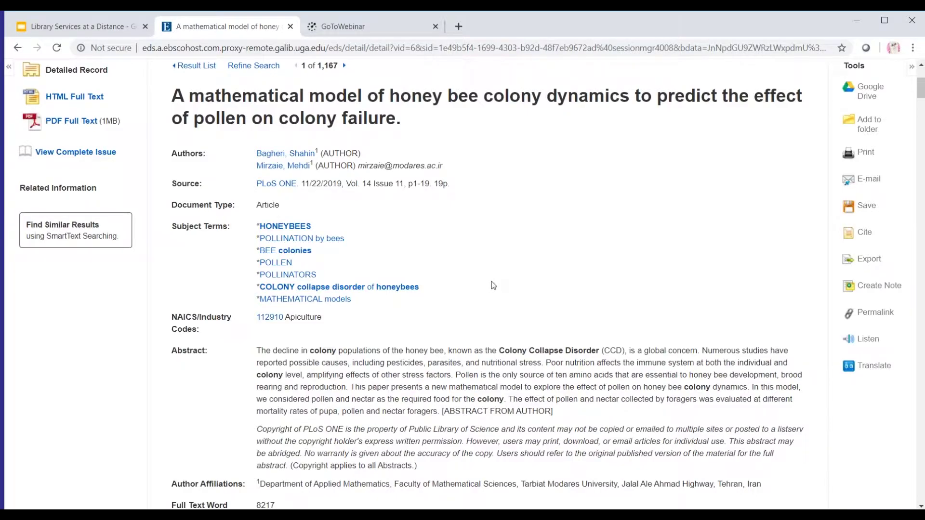
pyautogui.scroll(-1, 492, 285)
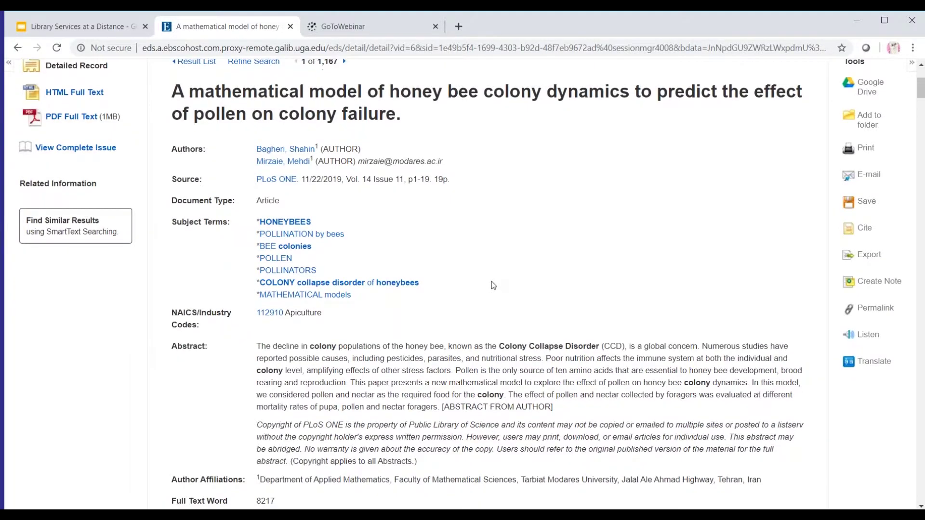
pyautogui.scroll(-2, 492, 283)
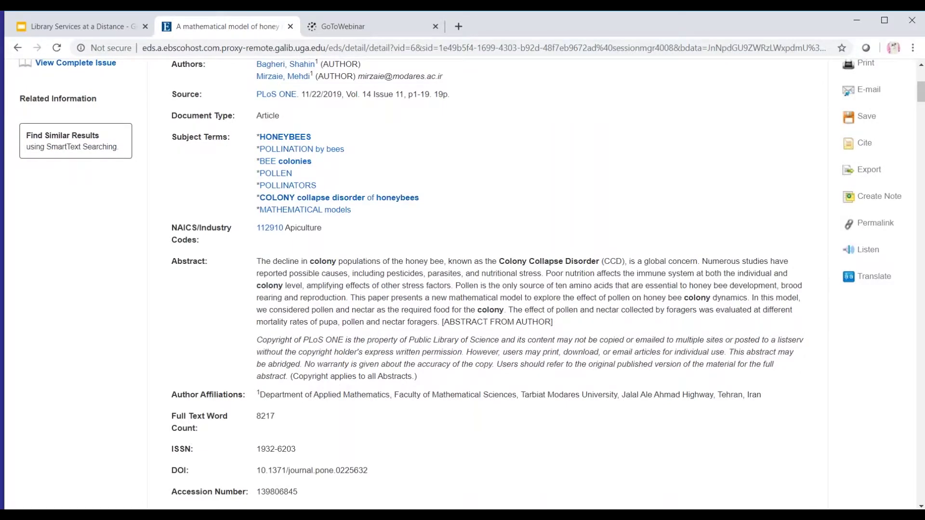
# Step: Return to the result list and check the Find It @ UGA access options for "Electromagnetic Fields and Colony Collapse Disorder of the Honeybee"
pyautogui.scroll(4, 424, 289)
pyautogui.click(196, 150)
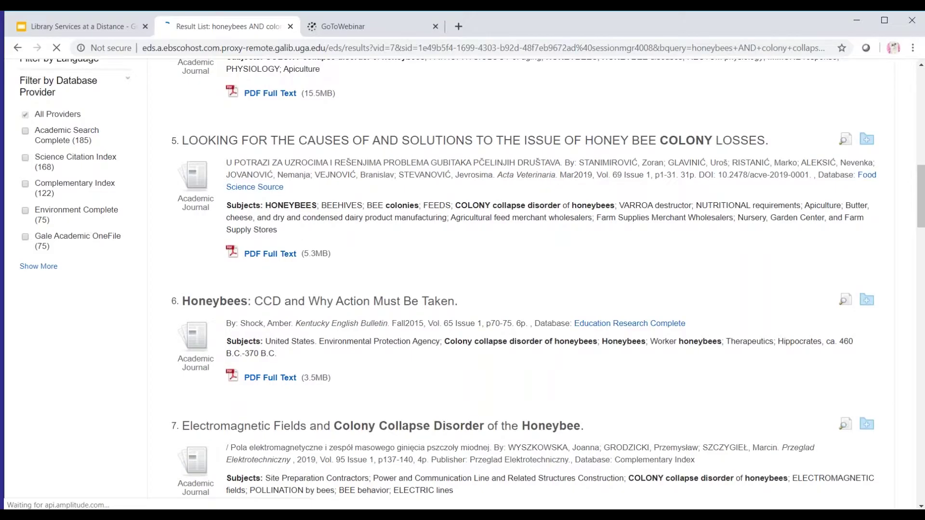
pyautogui.scroll(-3, 248, 339)
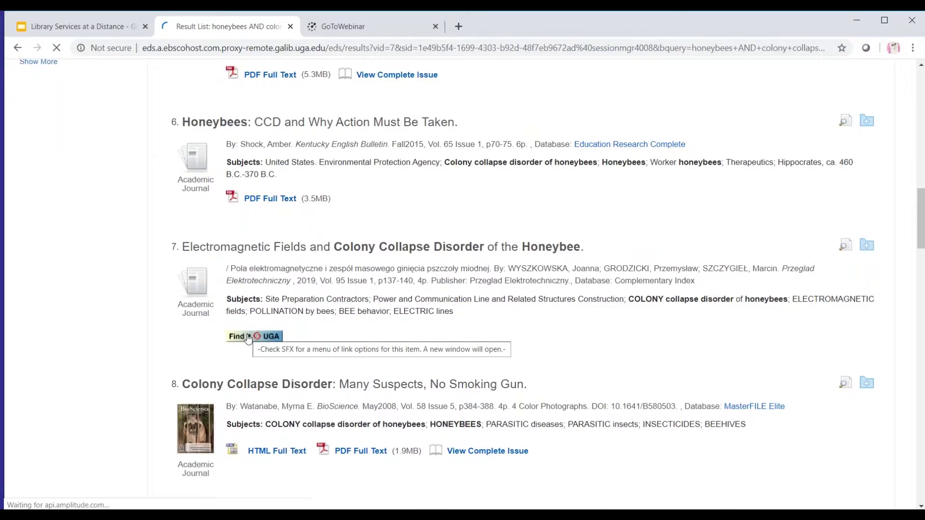
pyautogui.scroll(11, 248, 339)
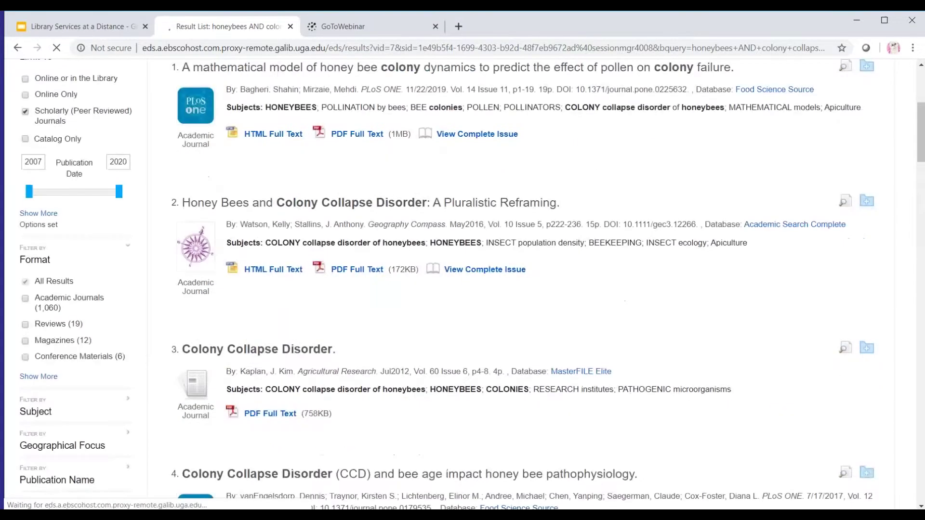
pyautogui.scroll(-4, 259, 120)
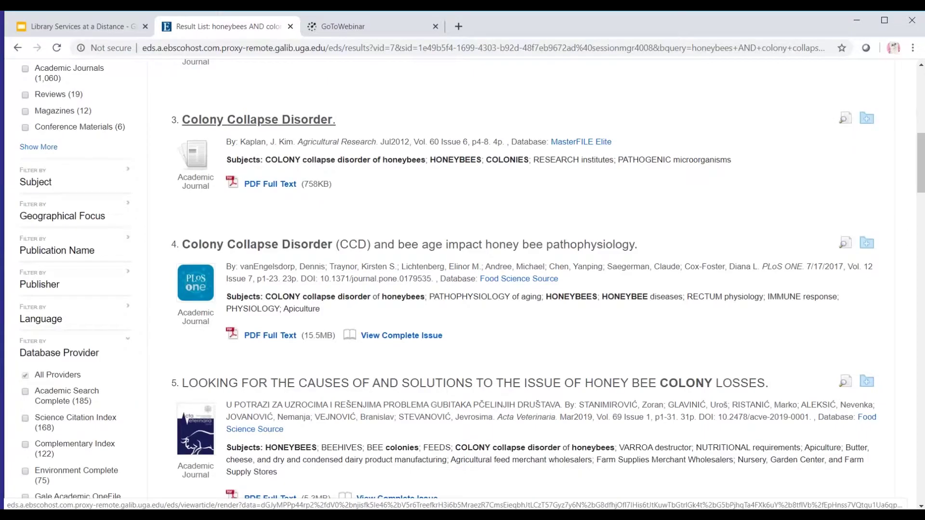
pyautogui.scroll(-8, 256, 326)
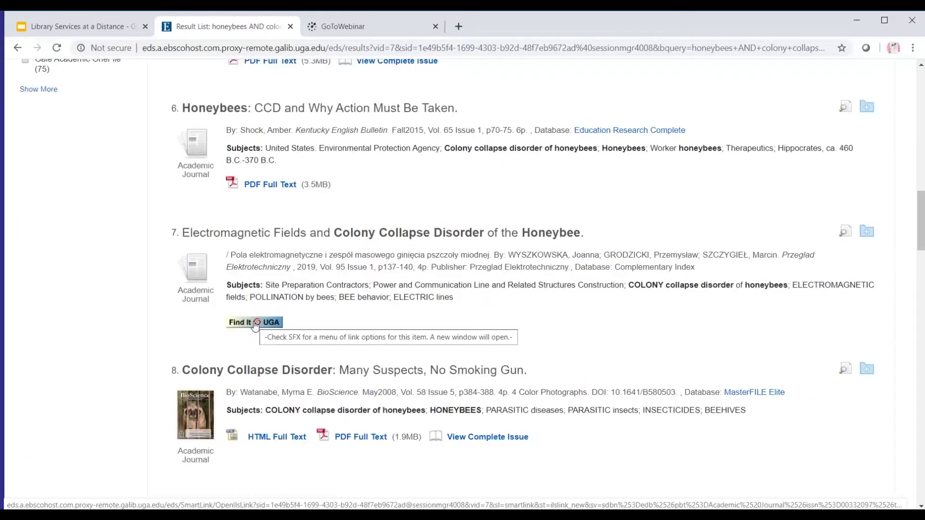
pyautogui.click(256, 323)
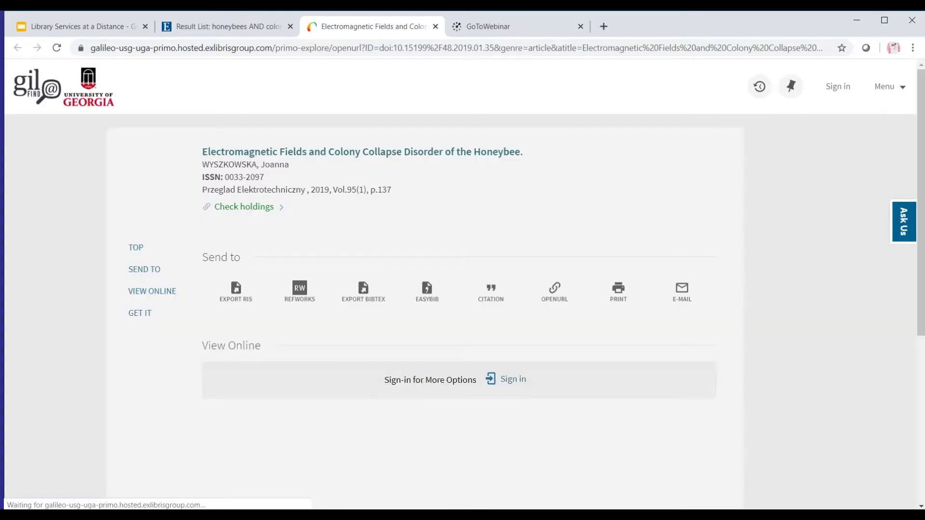
pyautogui.scroll(-1, 424, 289)
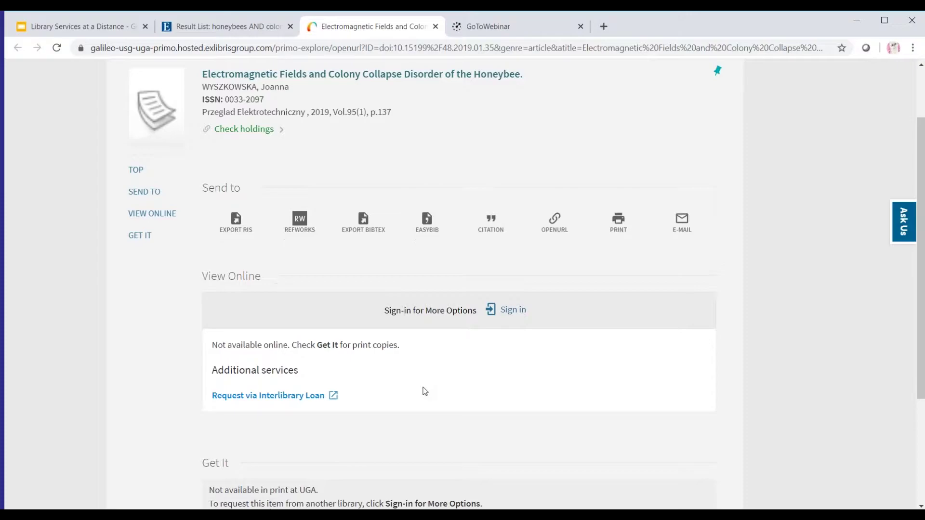
pyautogui.scroll(-1, 425, 391)
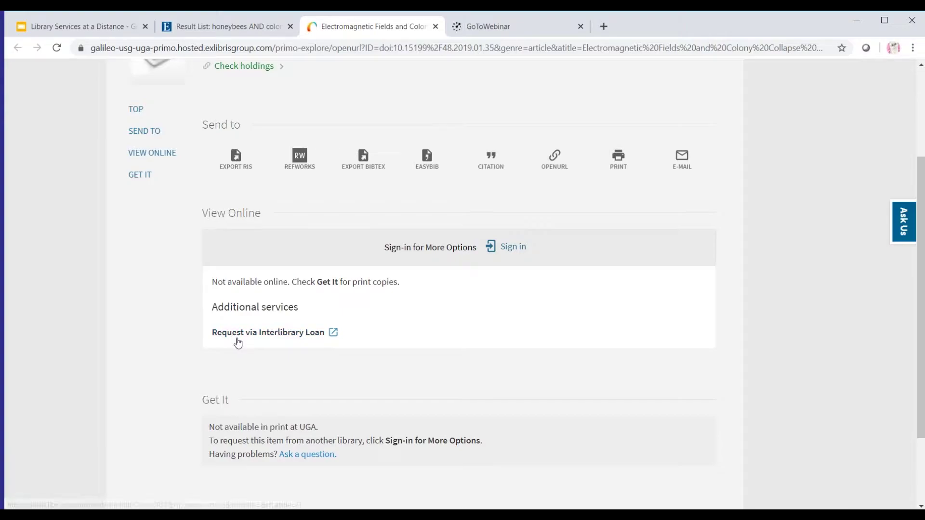
# Step: Switch to the Library Services at a Distance slides and open the Google Scholar link on the Google Scholar slide
pyautogui.click(89, 28)
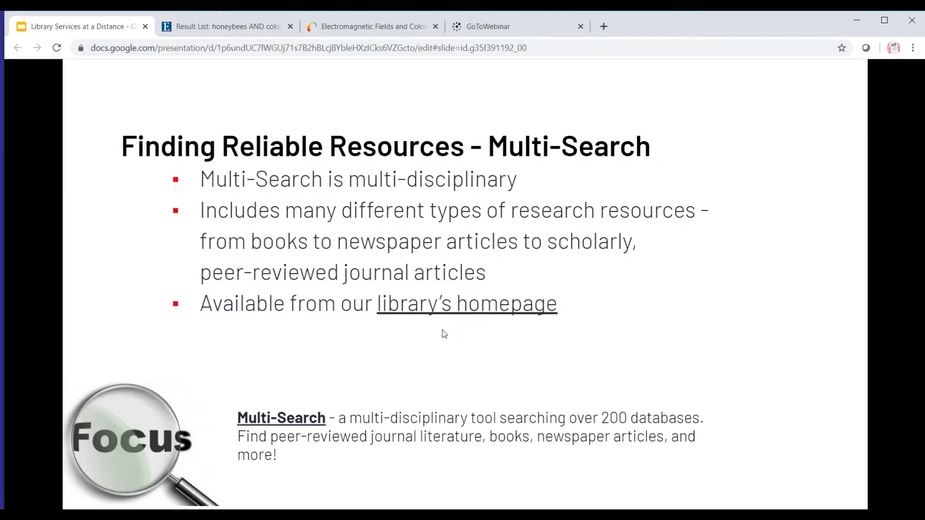
pyautogui.click(471, 333)
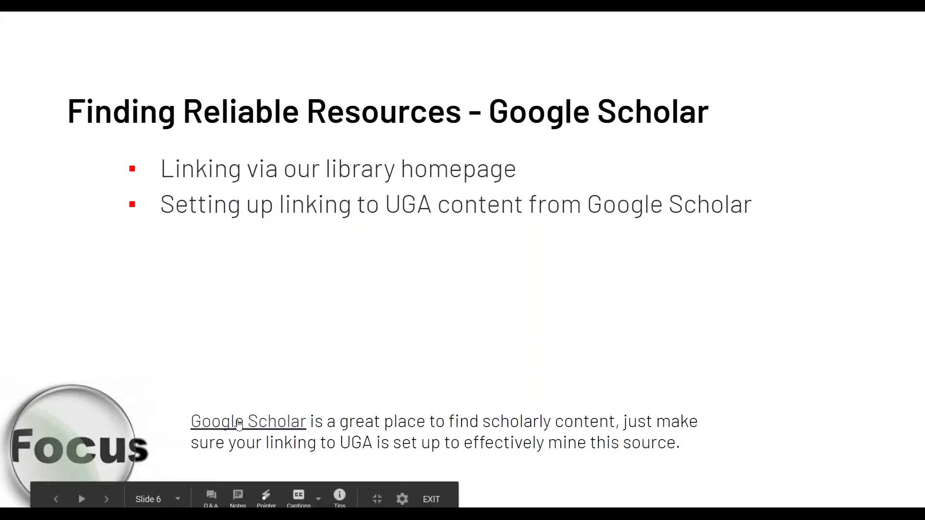
pyautogui.click(238, 423)
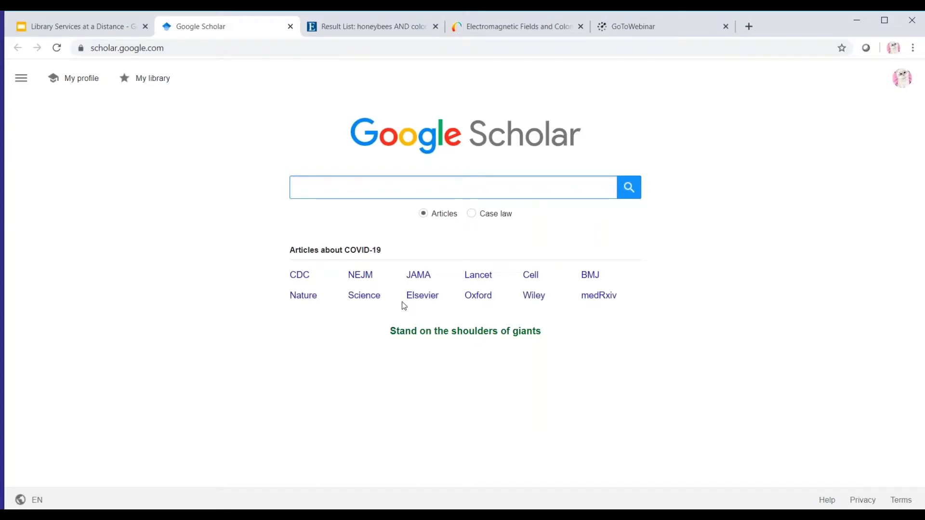
# Step: Search Google Scholar for articles on "colony collapse disorder"
pyautogui.write('col')
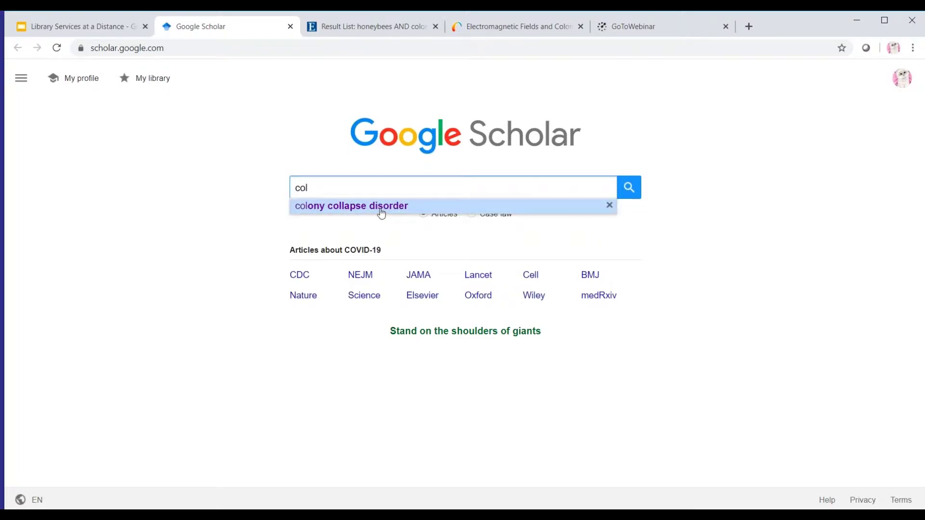
pyautogui.click(543, 205)
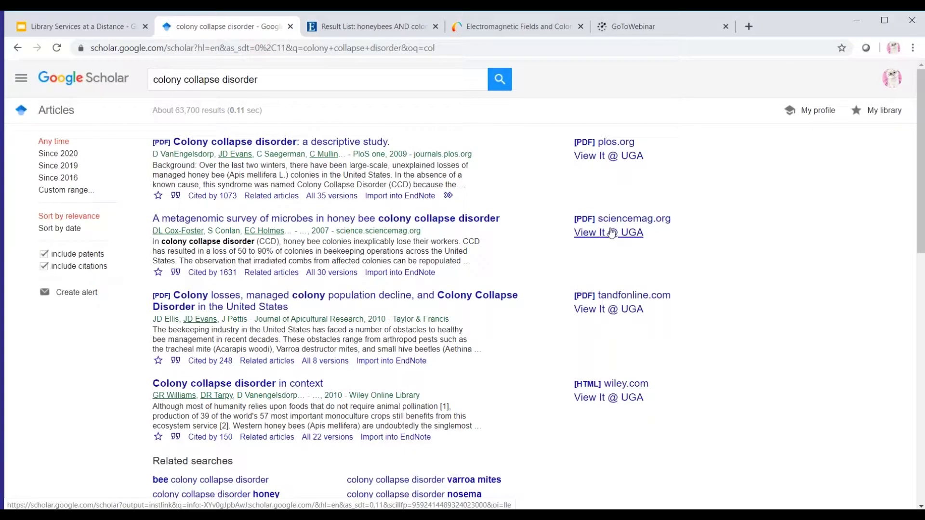
# Step: Open the Library links section of the Google Scholar settings to check which libraries' access links are shown
pyautogui.click(21, 80)
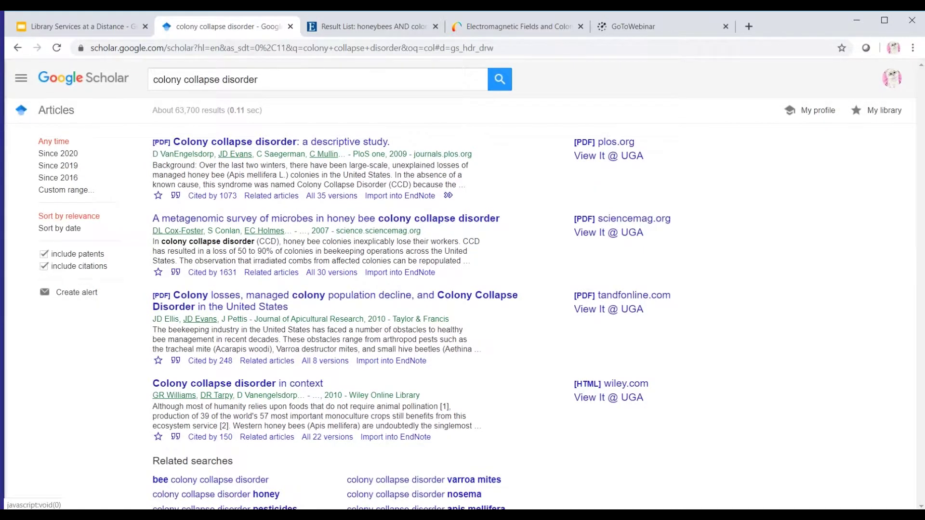
pyautogui.click(45, 339)
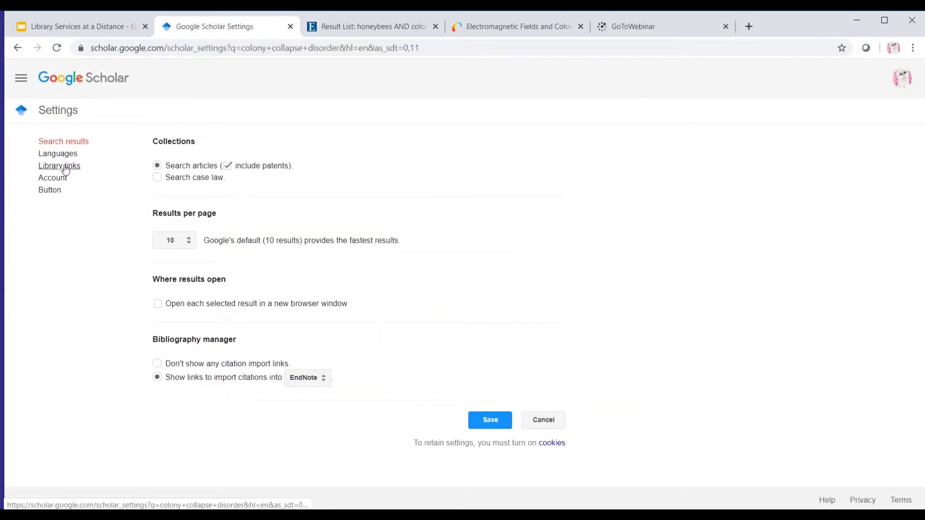
pyautogui.click(63, 166)
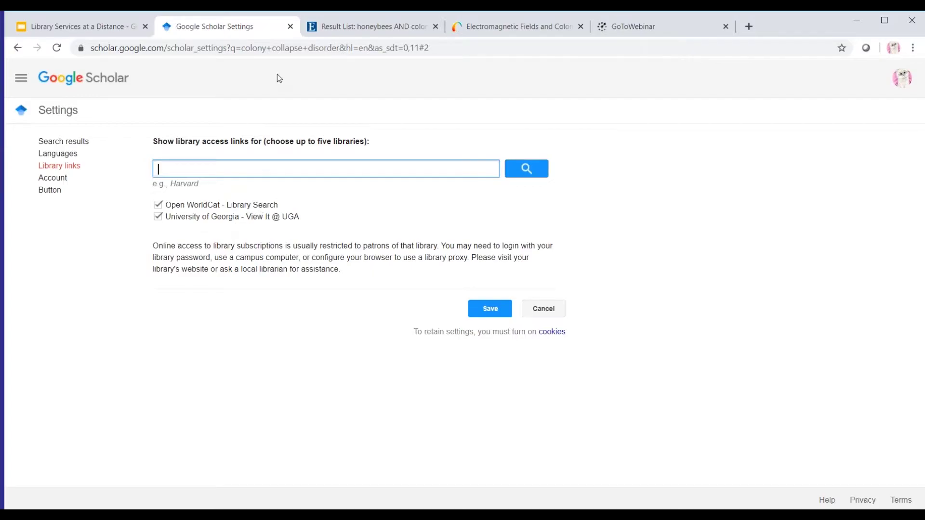
# Step: Close Google Scholar, resume the full-screen slides and open the research by subject guides link on the Research by Subject slide
pyautogui.click(290, 26)
pyautogui.hotkey('ctrl', 'F5')
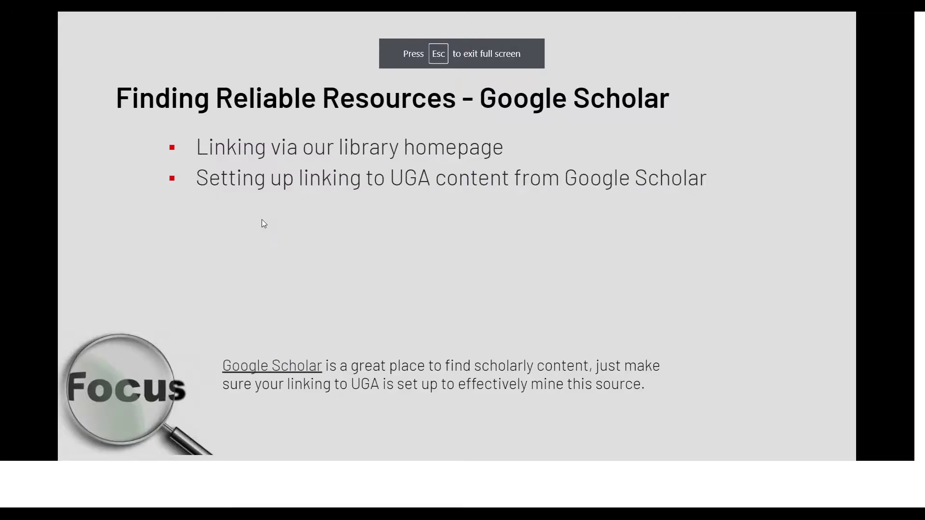
pyautogui.click(503, 331)
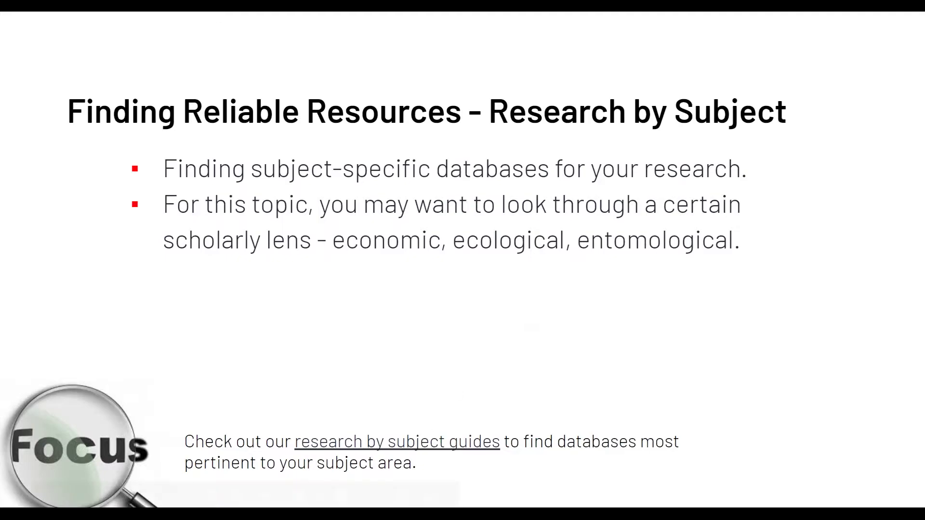
pyautogui.click(424, 442)
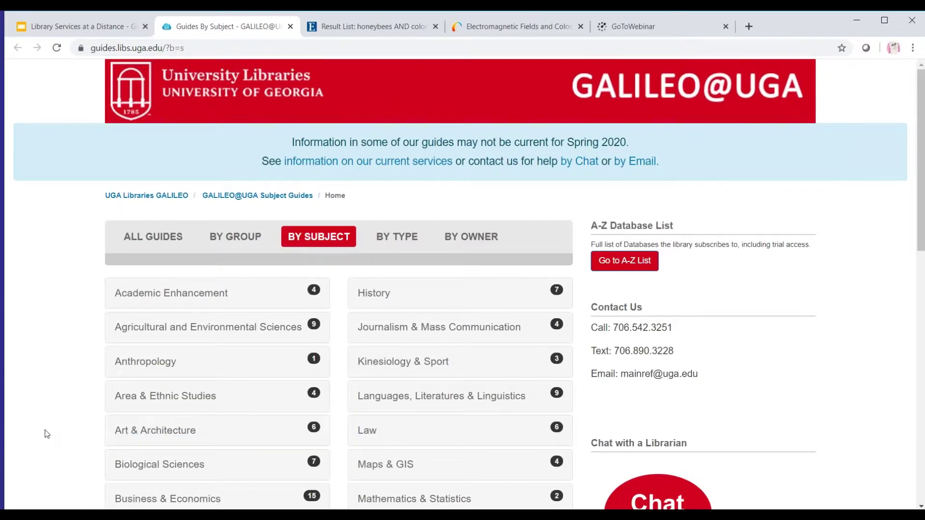
# Step: Look through the list of subject guides and expand the Agricultural and Environmental Sciences category
pyautogui.scroll(-1, 45, 430)
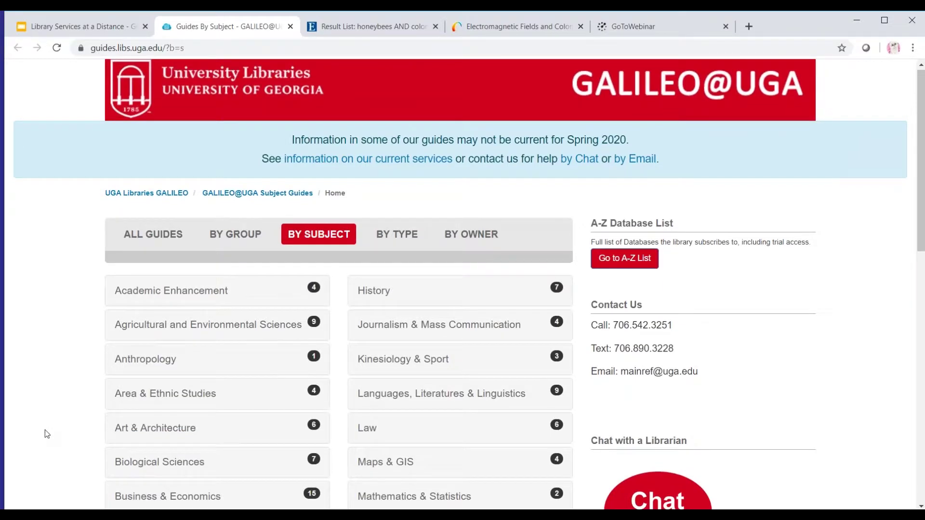
pyautogui.scroll(-4, 44, 430)
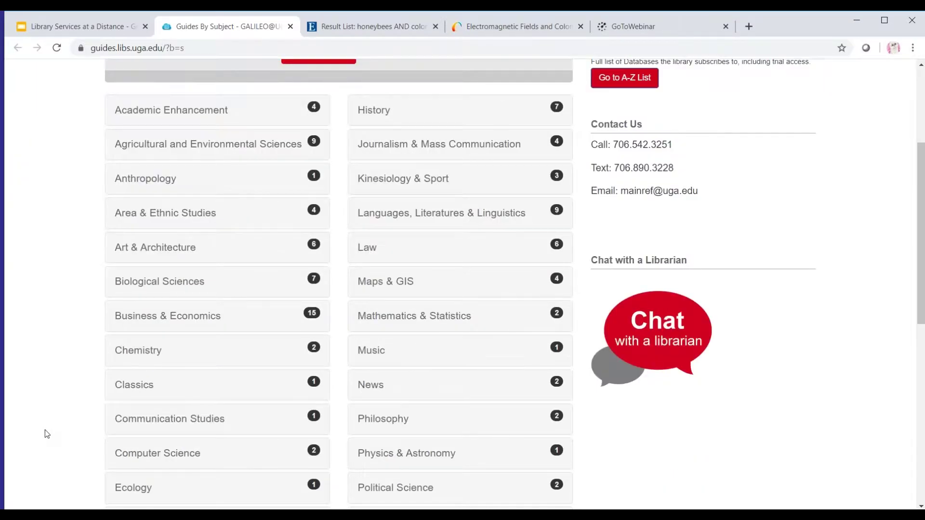
pyautogui.scroll(-2, 45, 429)
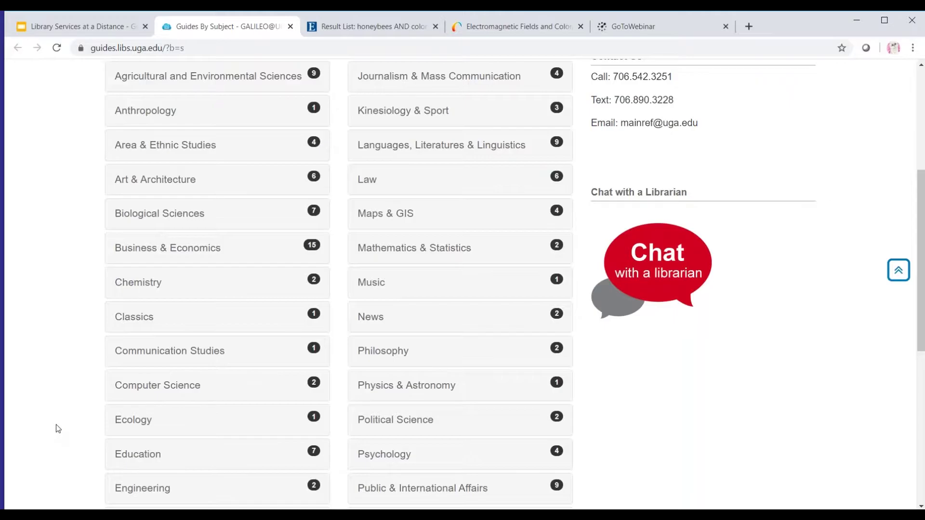
pyautogui.scroll(1, 58, 428)
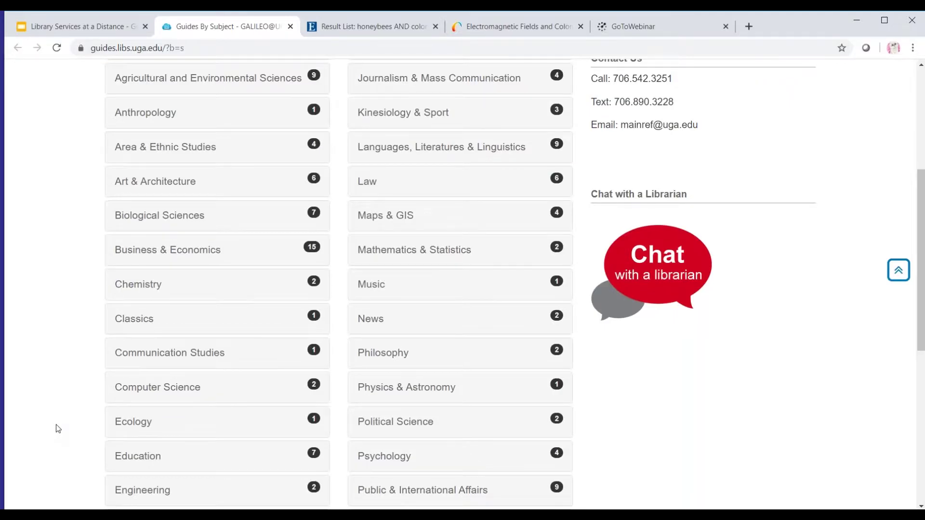
pyautogui.scroll(1, 56, 424)
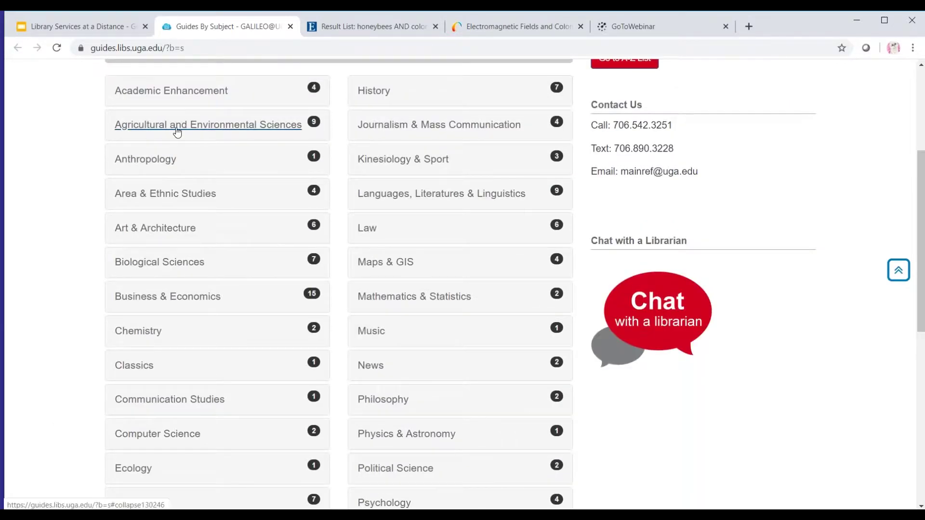
pyautogui.click(210, 126)
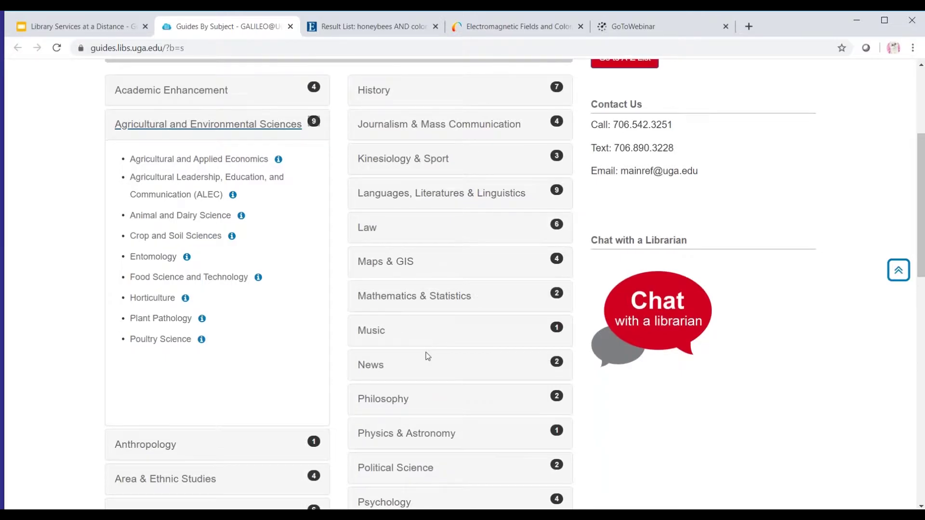
# Step: Expand the Ecology category in the subject guides and open the Ecology databases guide
pyautogui.scroll(-1, 428, 356)
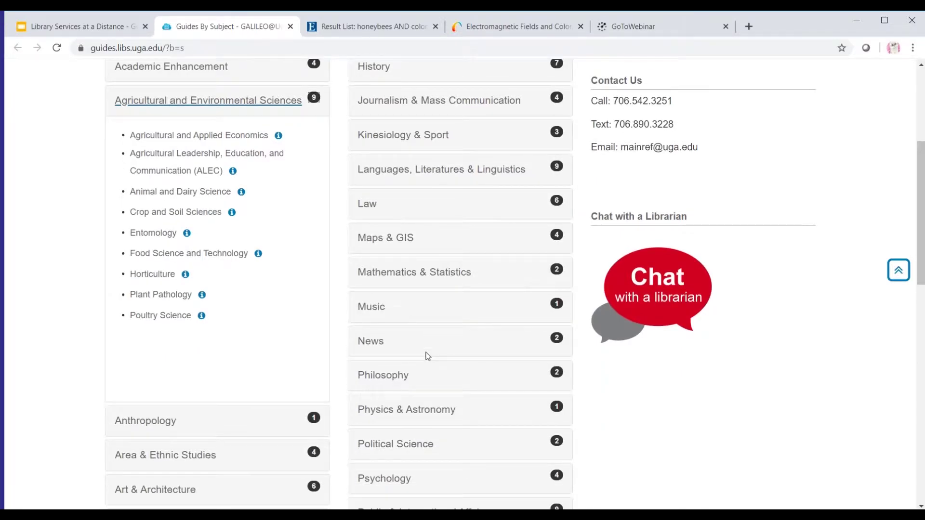
pyautogui.scroll(1, 557, 139)
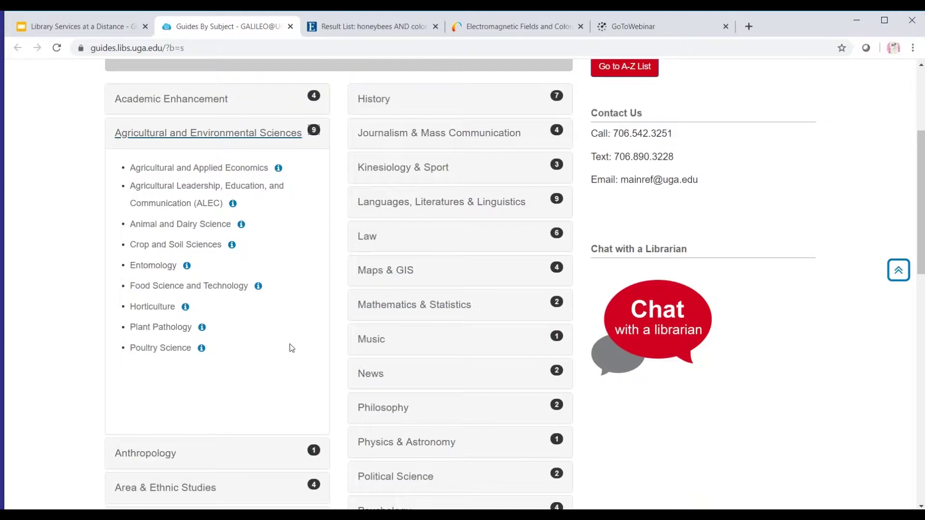
pyautogui.scroll(-1, 292, 348)
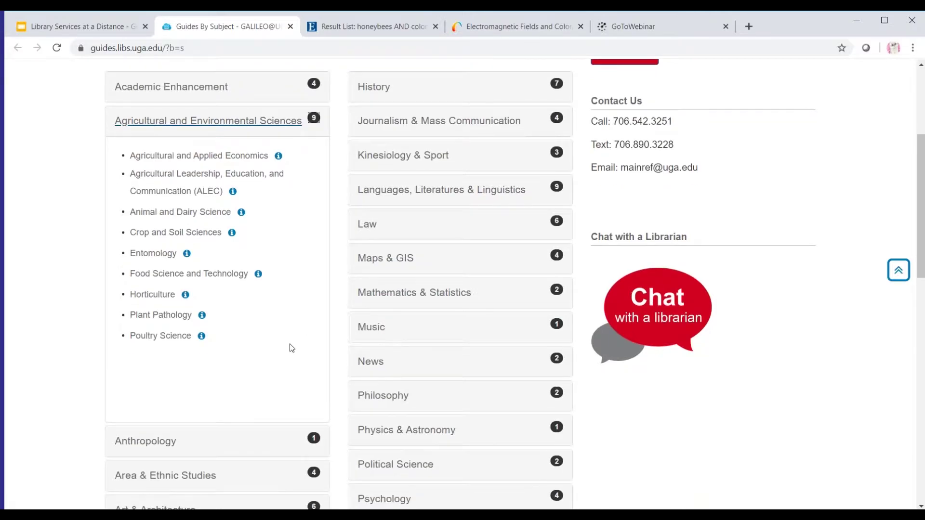
pyautogui.scroll(-3, 291, 348)
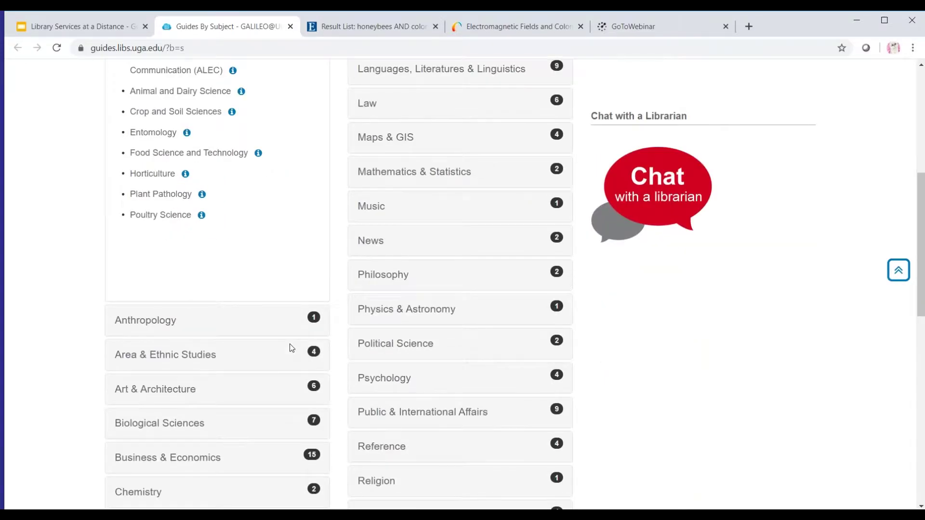
pyautogui.scroll(-6, 291, 348)
pyautogui.click(238, 341)
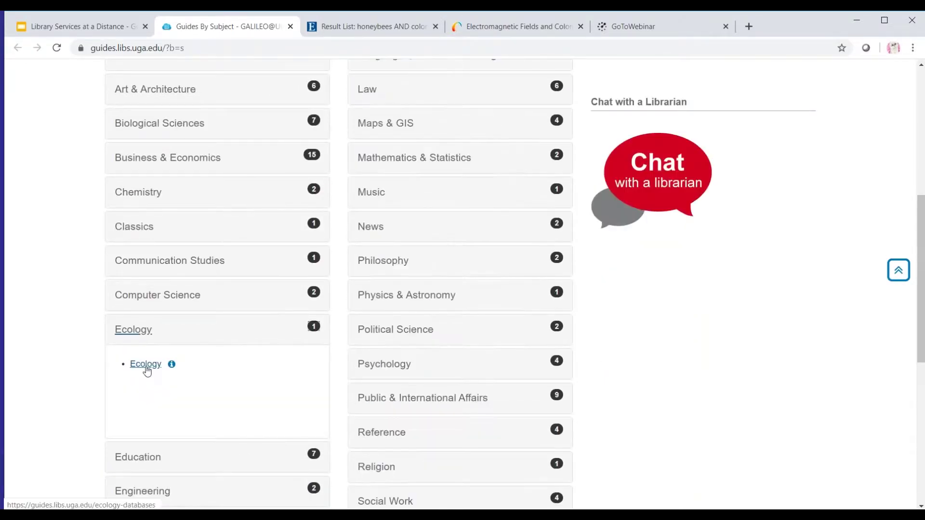
pyautogui.click(147, 369)
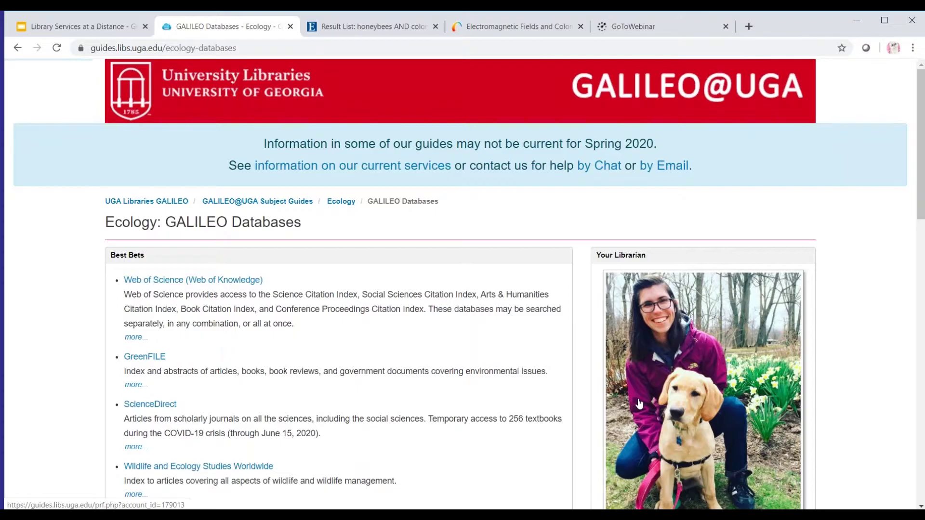
# Step: Examine the Ecology guide's Best Bets databases and its subject librarian contact section
pyautogui.scroll(-1, 639, 404)
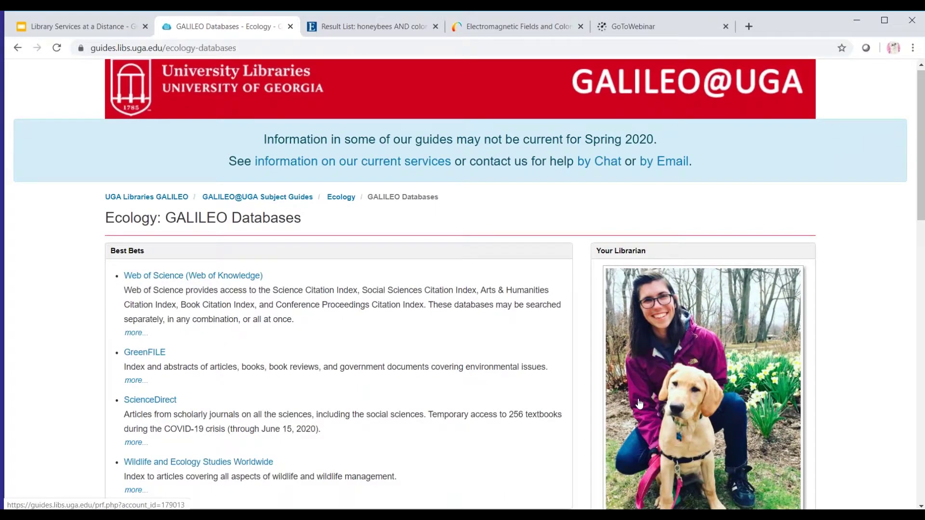
pyautogui.scroll(-3, 639, 404)
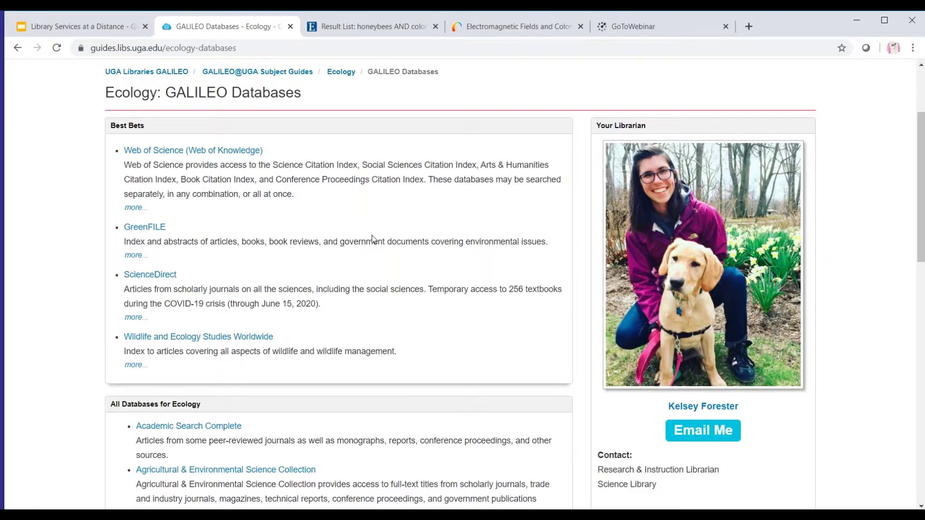
pyautogui.scroll(1, 373, 239)
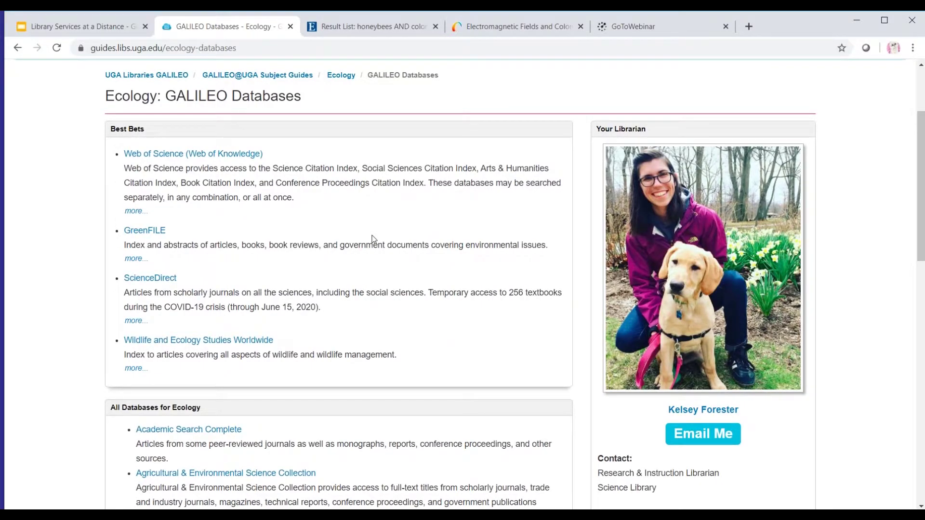
pyautogui.scroll(3, 372, 239)
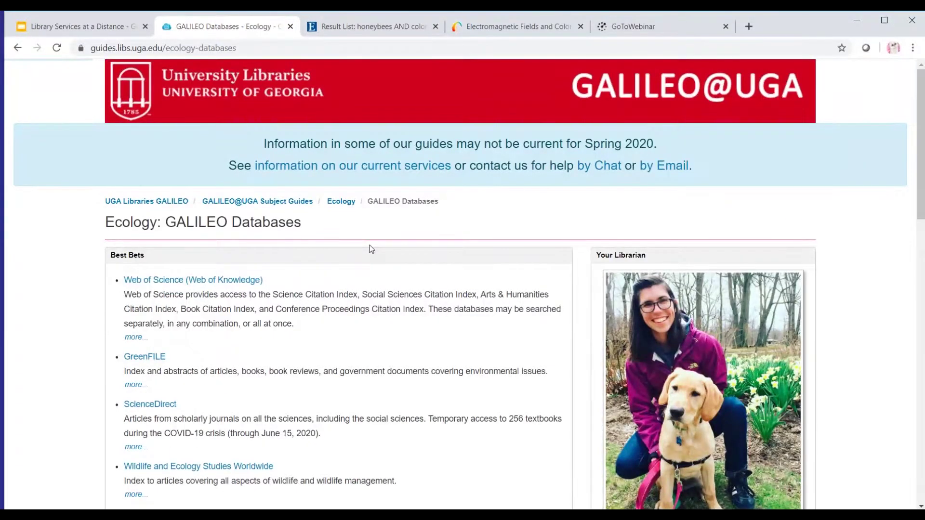
pyautogui.scroll(-1, 385, 299)
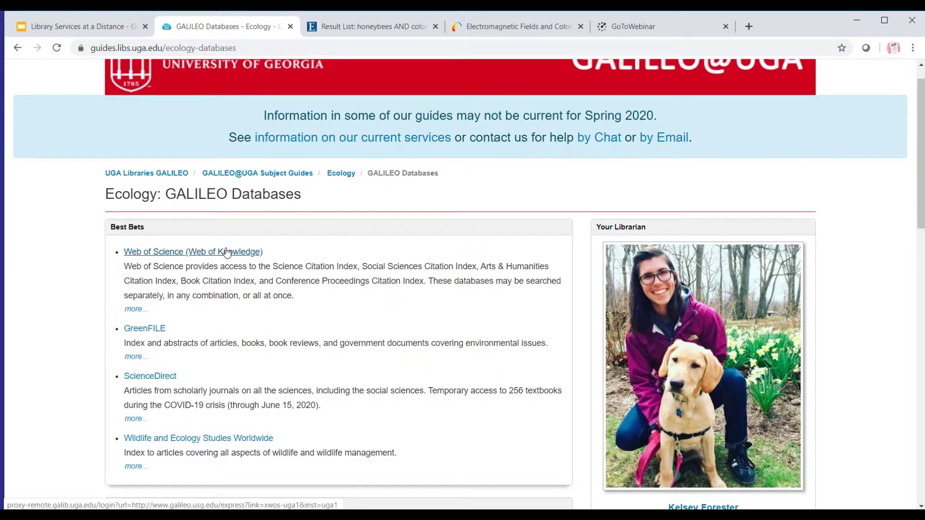
# Step: Return to the Library Services at a Distance slides, present them full screen and advance to the Interlibrary Loan slide
pyautogui.click(90, 26)
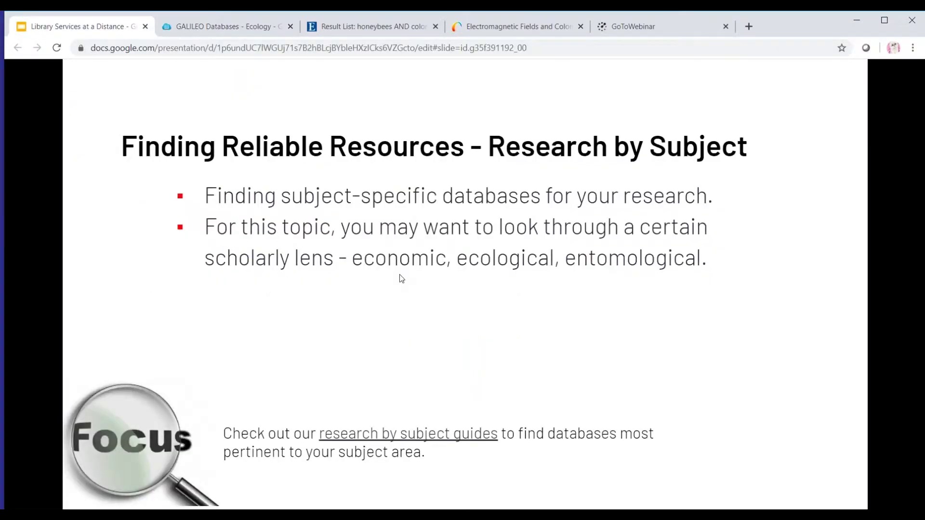
pyautogui.hotkey('ctrl', 'shift', 'f')
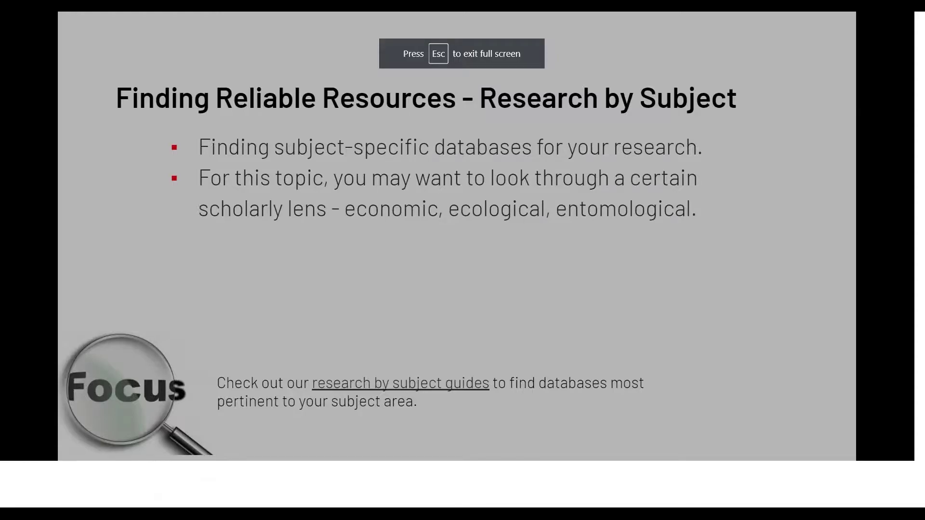
pyautogui.press('Right')
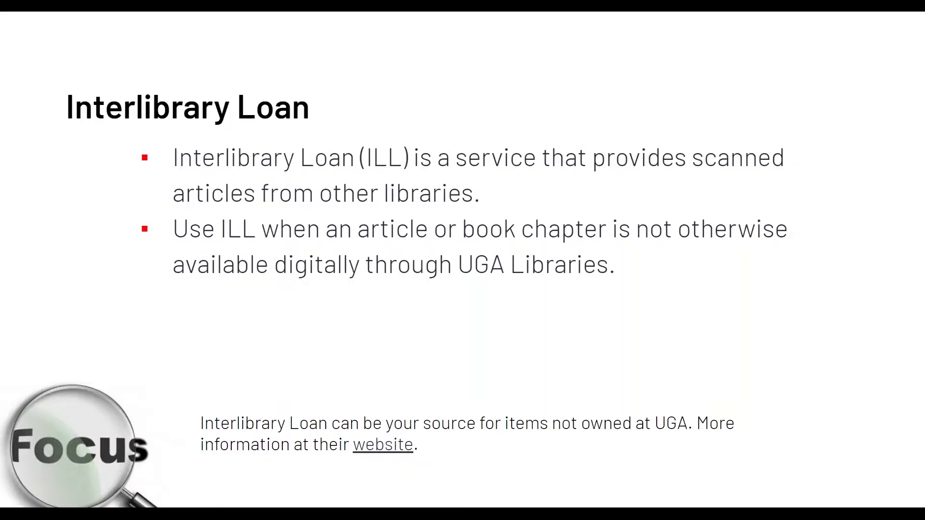